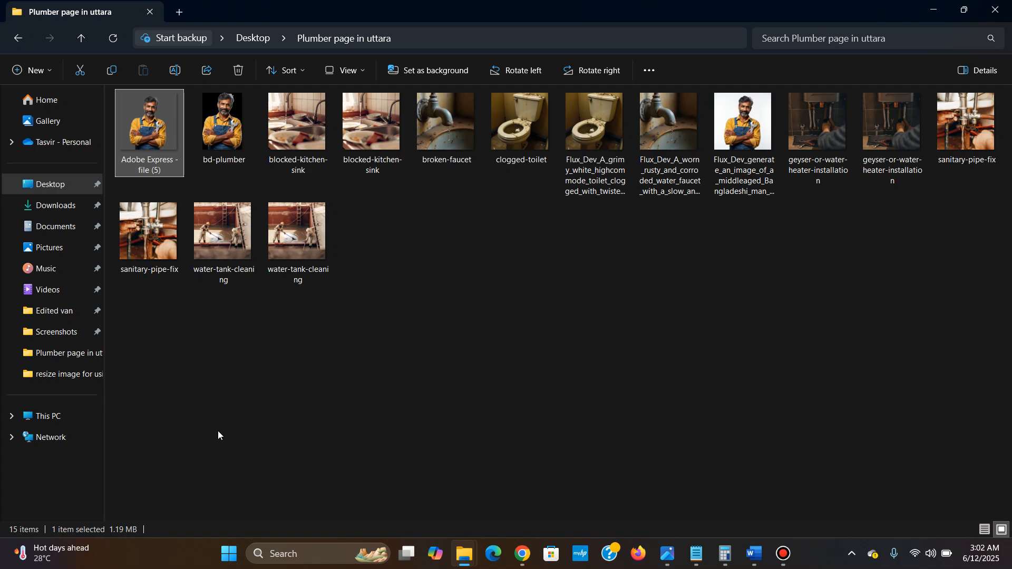
Check the file sizes of the bd-plumber and Adobe Express - file (5) images, and minimize the folder window
click(244, 136)
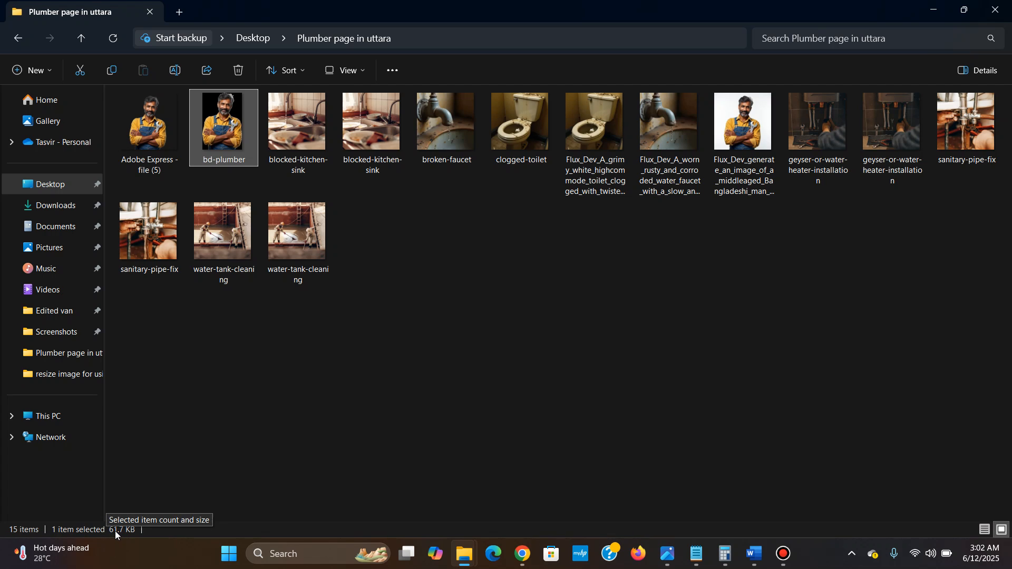
click(126, 153)
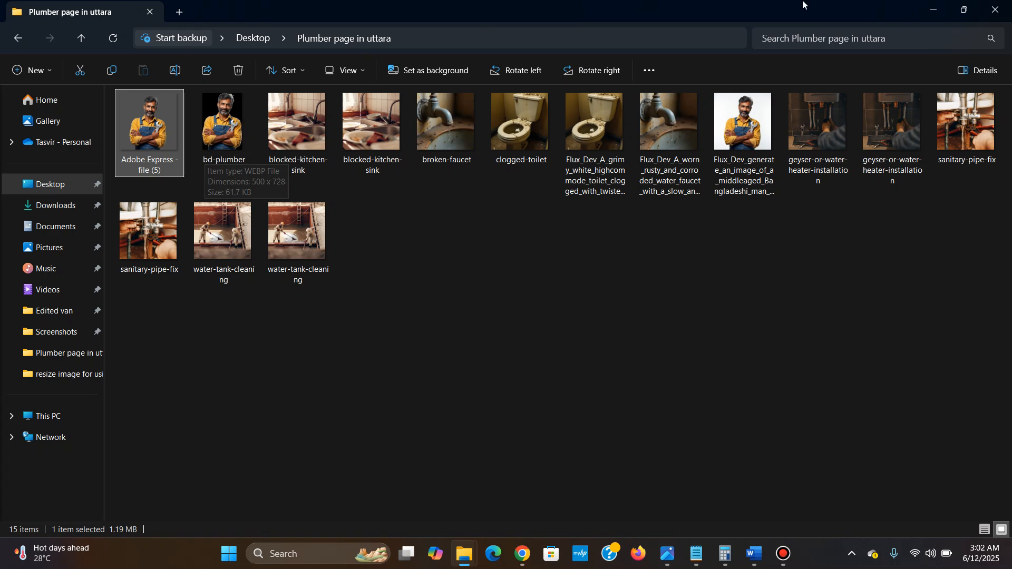
click(933, 10)
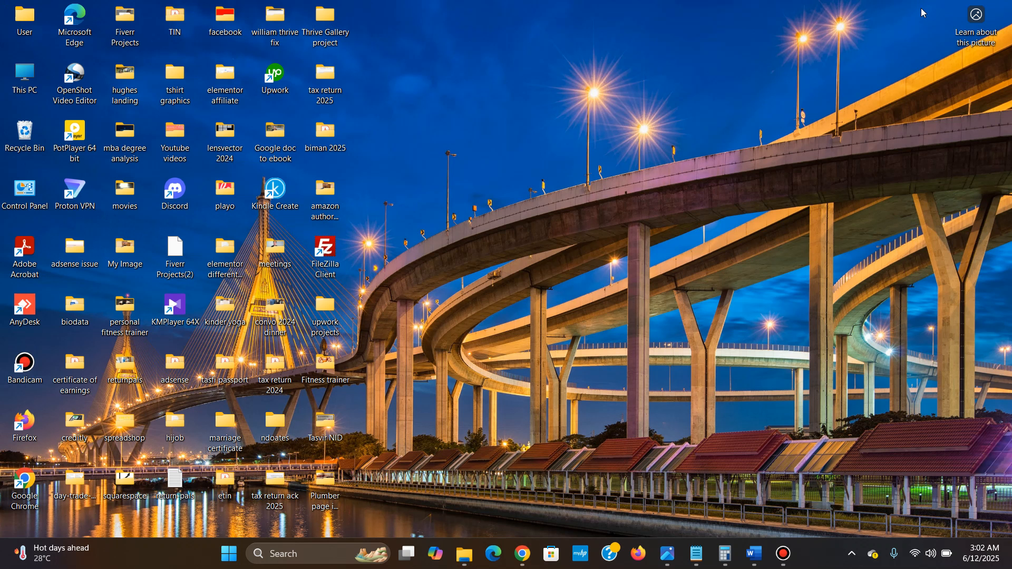
Switch to the Chrome window with the Media Library, search the web for gimp, and open the official GIMP website
click(523, 556)
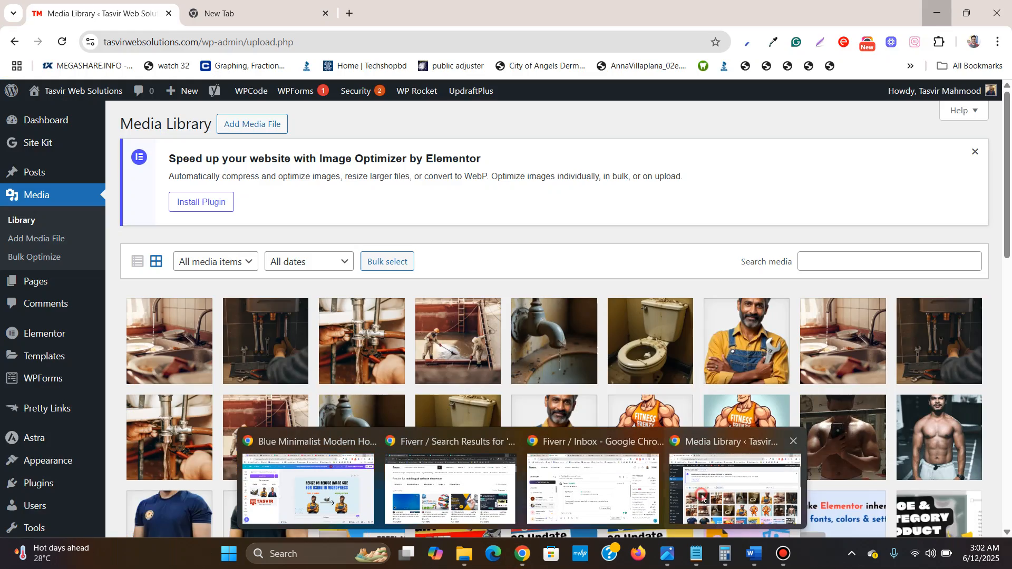
click(703, 495)
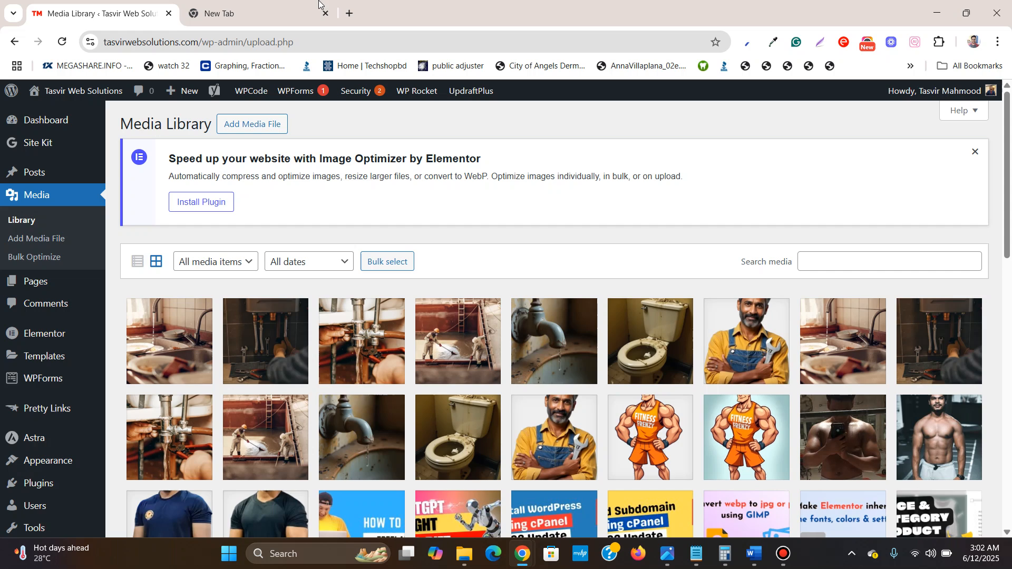
click(285, 11)
click(269, 41)
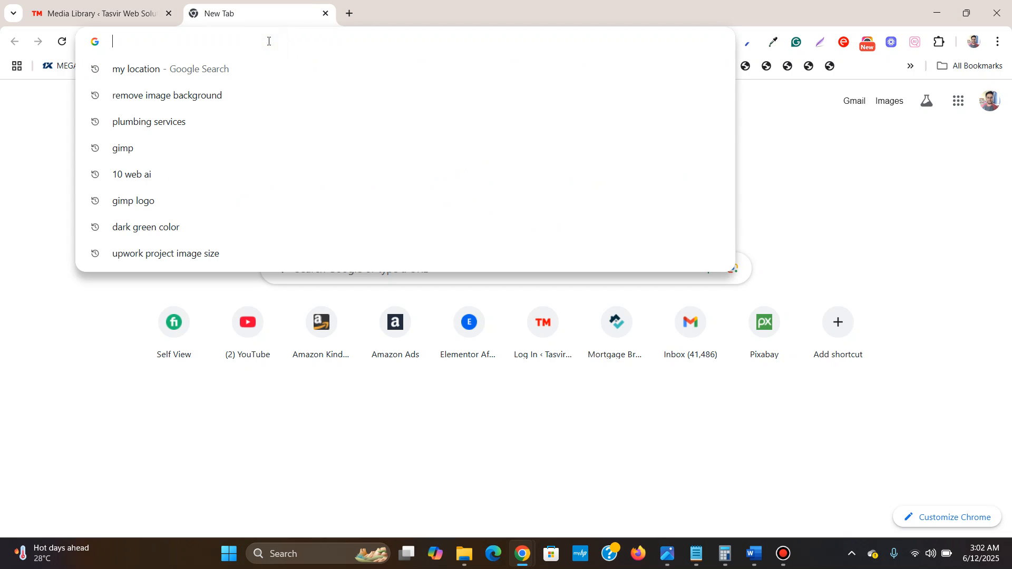
text(gimp)
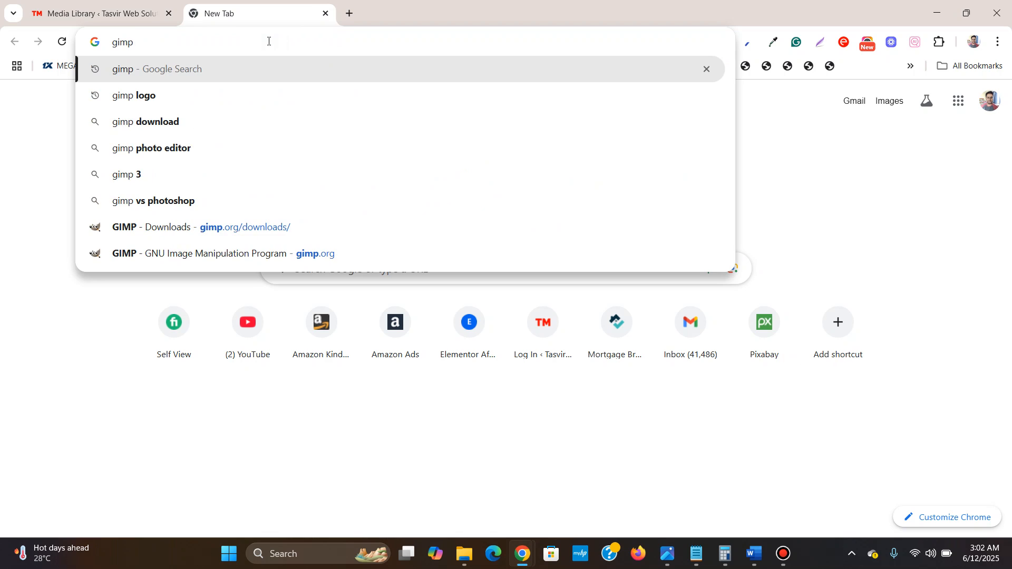
key(Return)
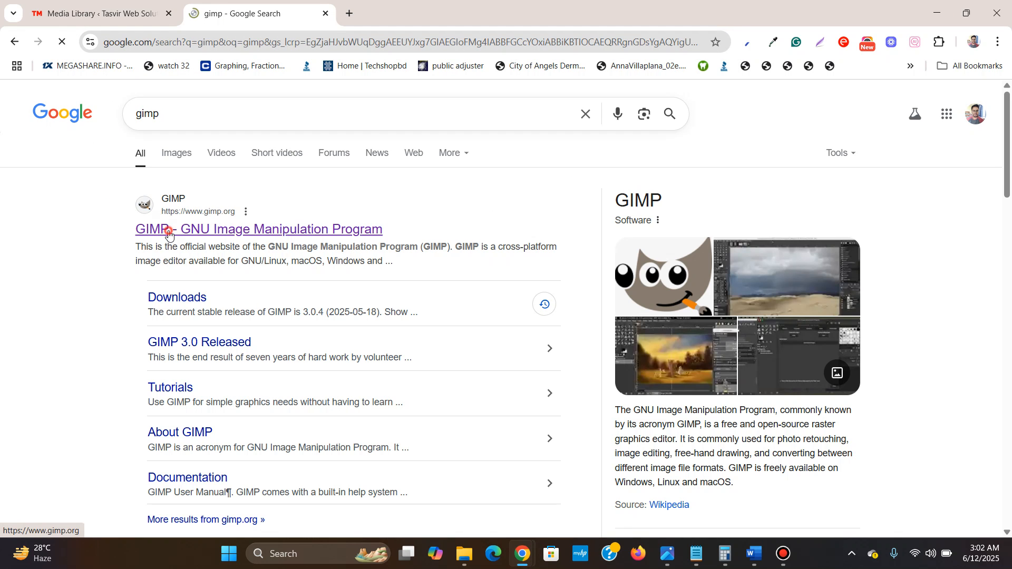
click(140, 229)
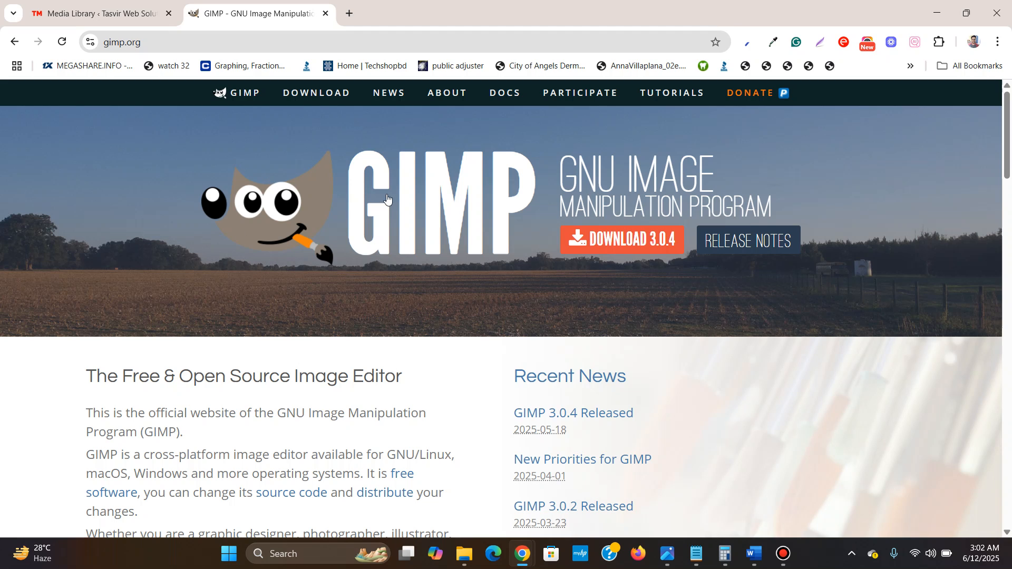
click(87, 6)
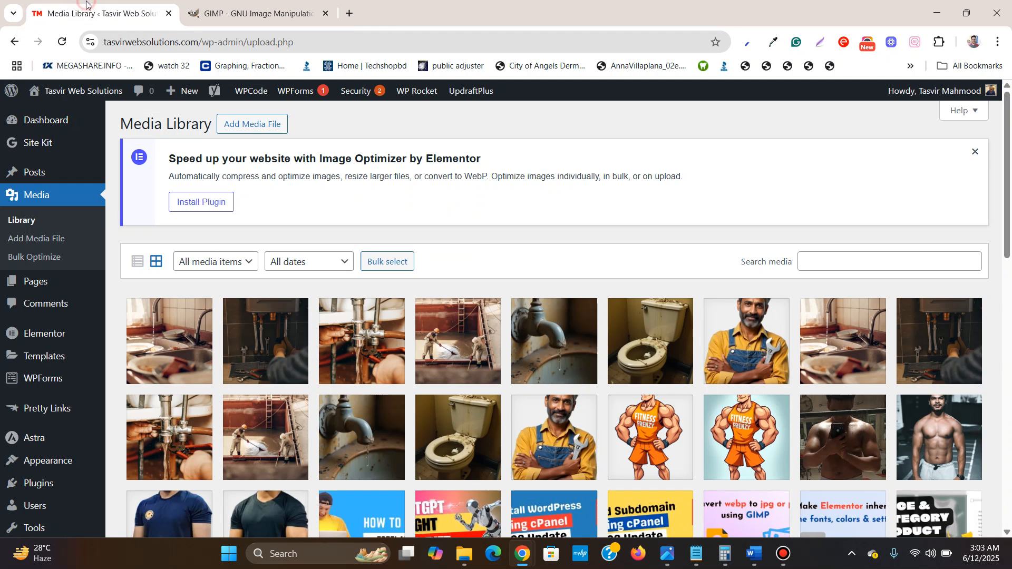
click(208, 7)
click(74, 6)
Switch to File Explorer and open the Adobe Express - file (5) image with GIMP
mouse_move(468, 562)
click(493, 510)
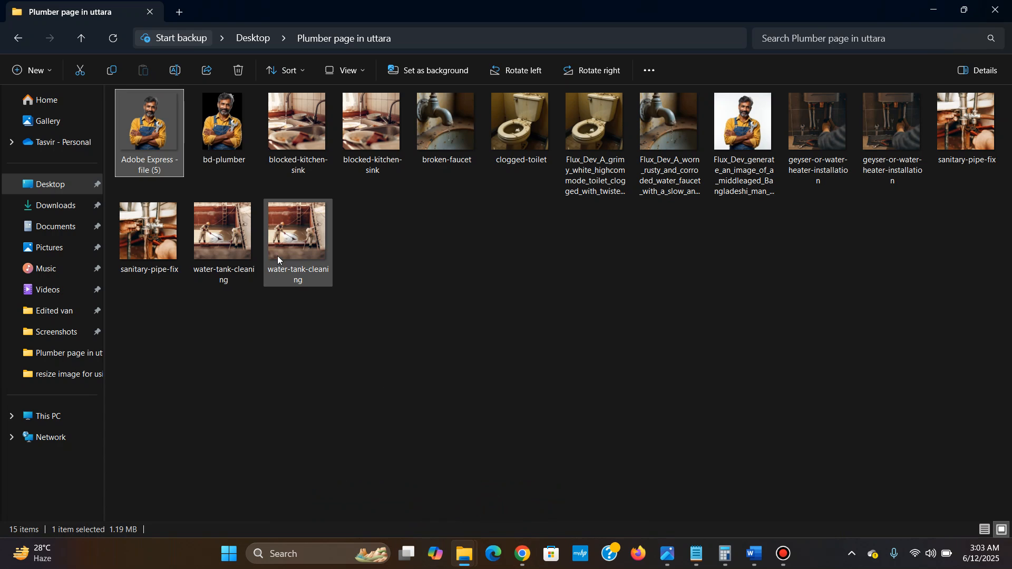
right_click(138, 120)
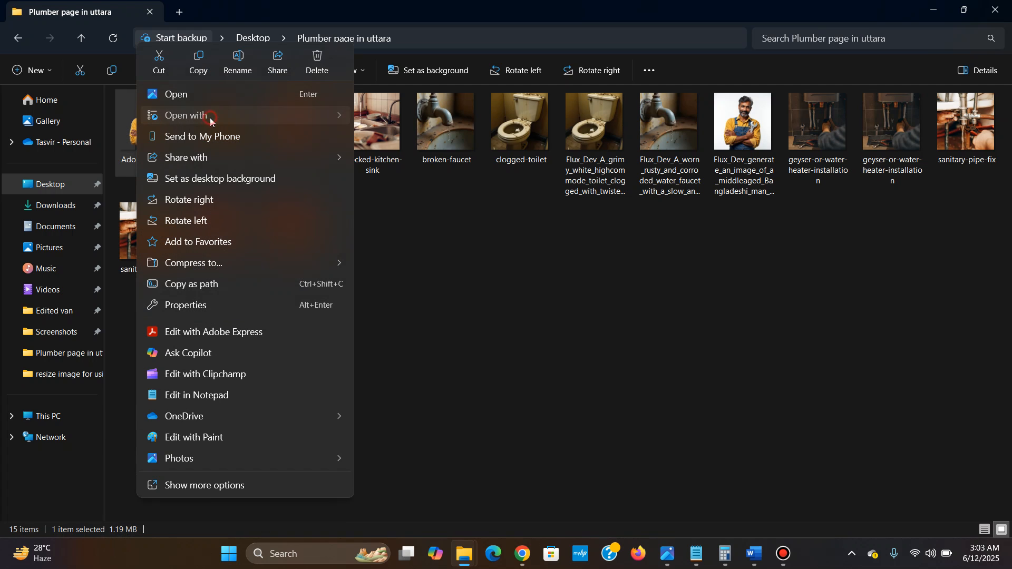
mouse_move(311, 113)
click(389, 138)
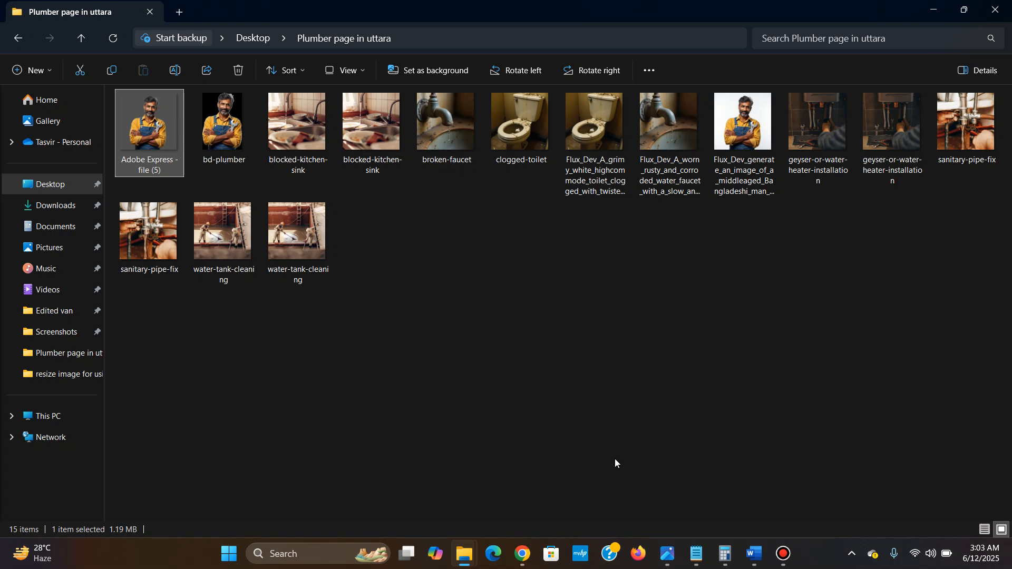
Switch to the Chrome window with the WordPress Media Library and open the list of all pages in a new tab
click(522, 553)
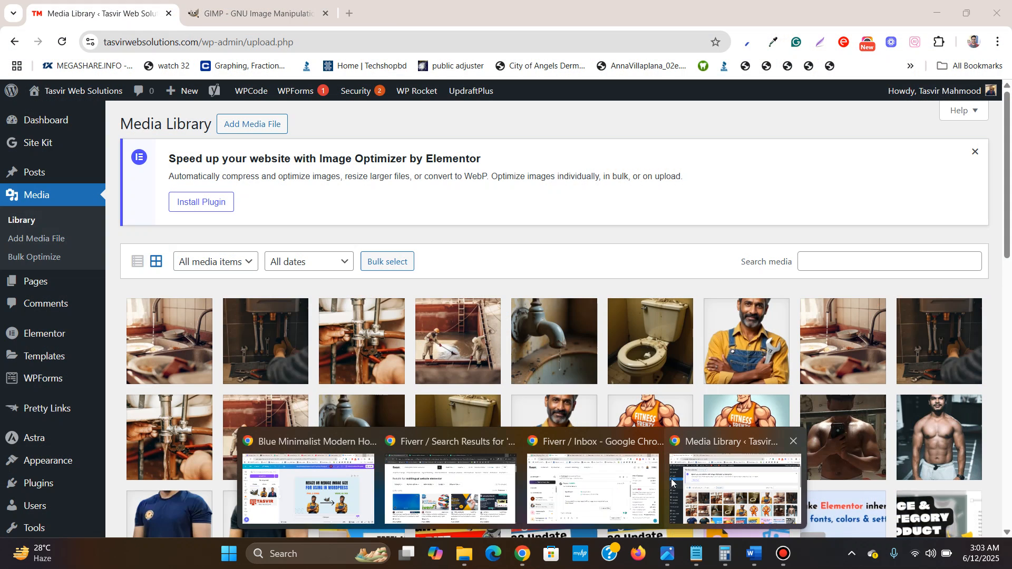
click(671, 483)
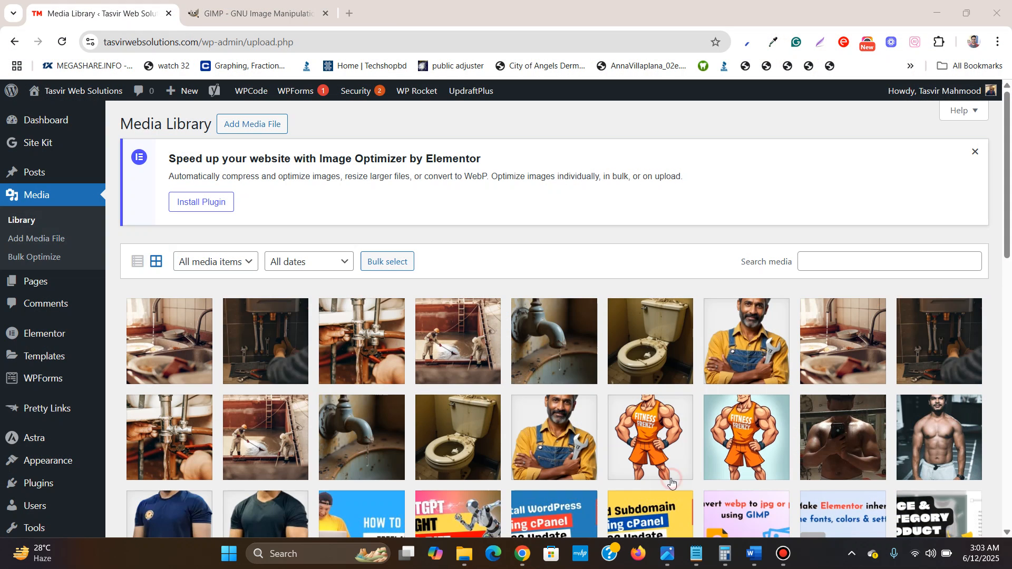
mouse_move(39, 280)
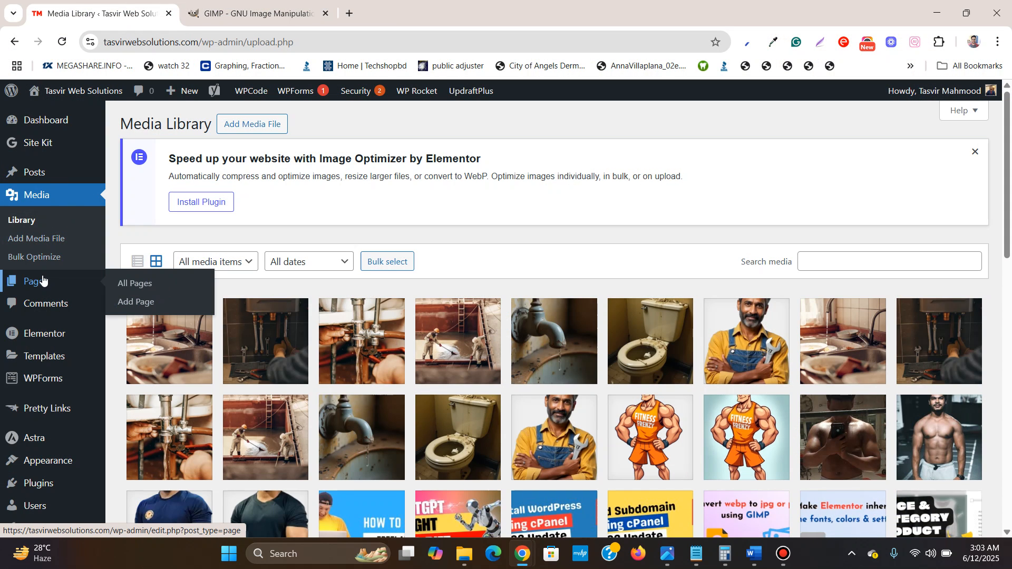
right_click(159, 293)
click(168, 298)
click(255, 12)
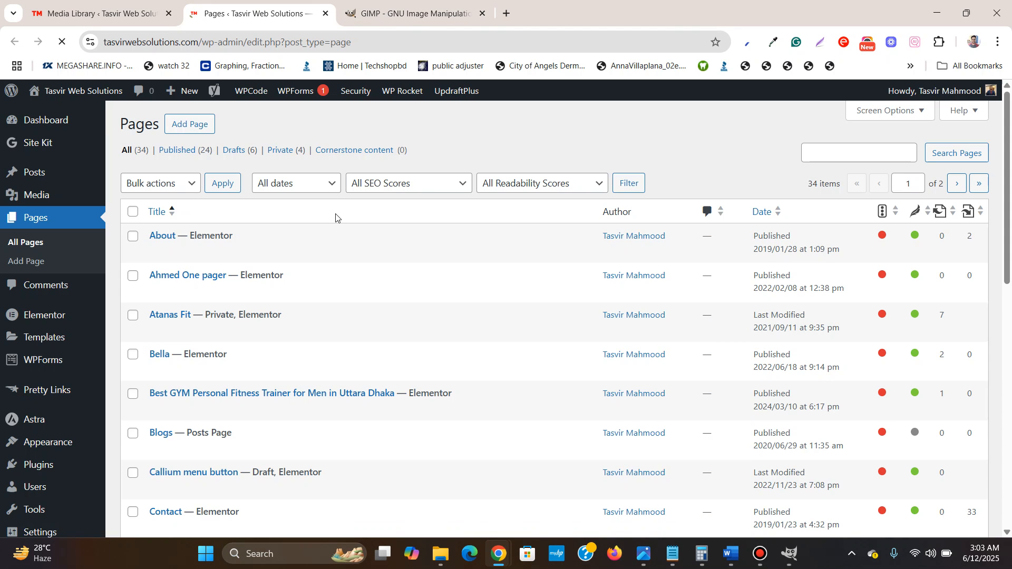
View the Emergency plumbing services in Uttara, Dhaka page in a new tab and examine the plumber image in its hero section
scroll(337, 216, down, 10)
mouse_move(305, 228)
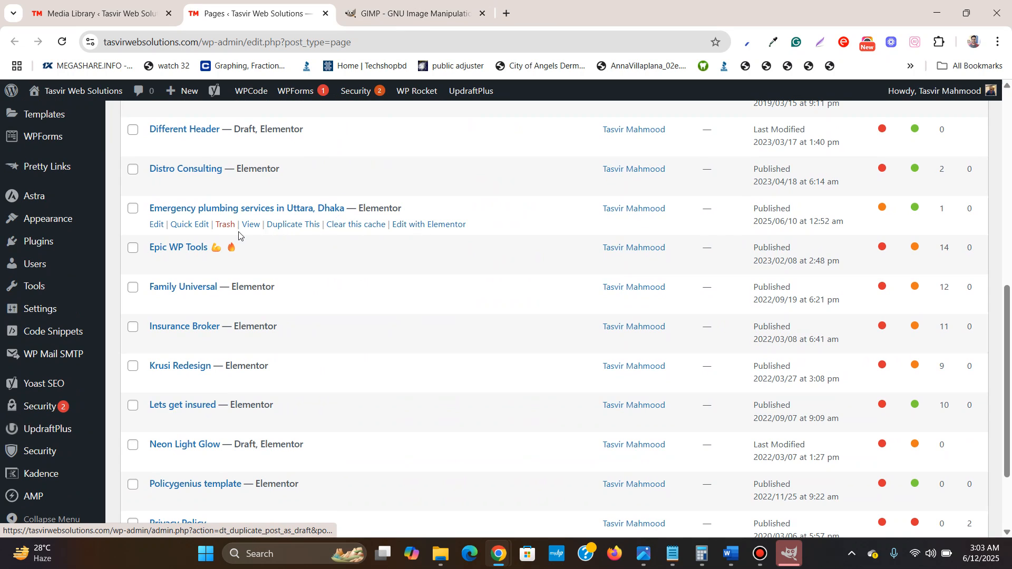
right_click(251, 226)
click(295, 240)
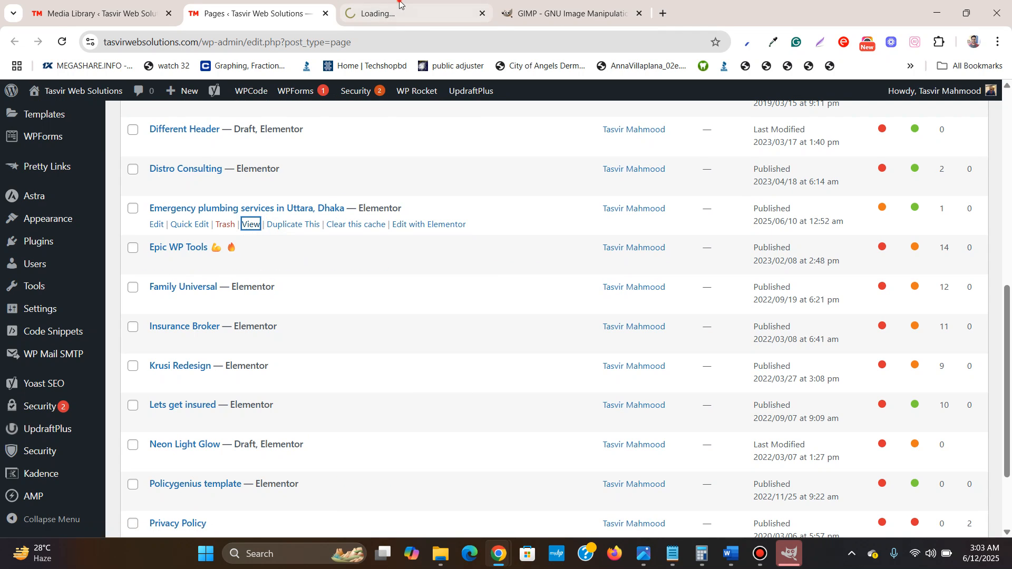
click(400, 3)
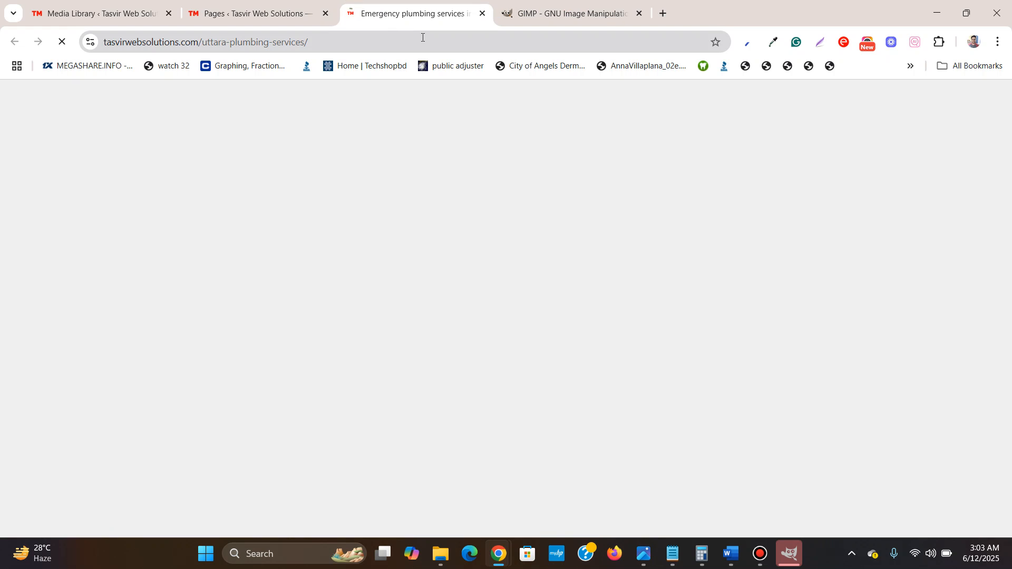
scroll(628, 365, down, 1)
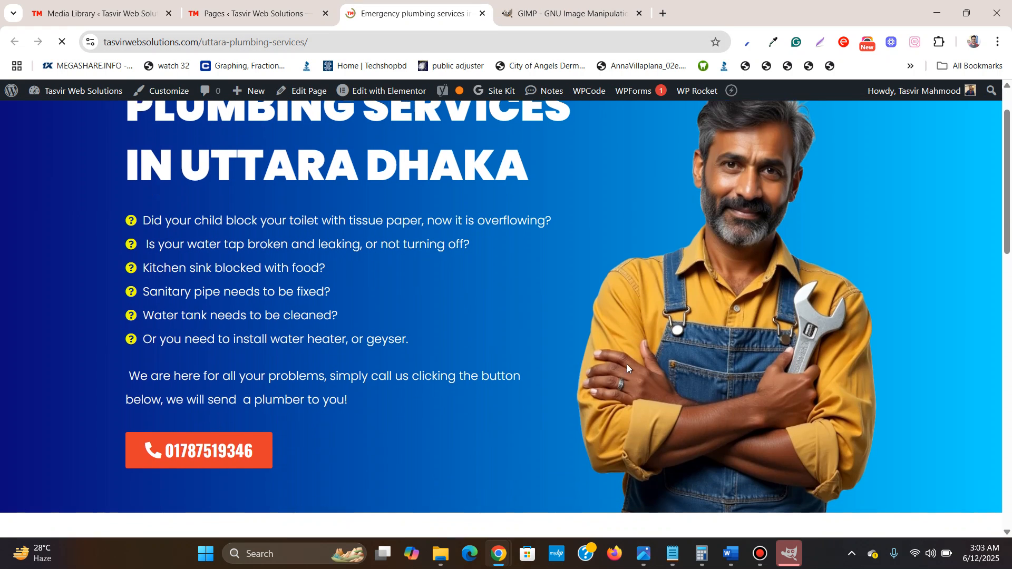
scroll(581, 369, up, 1)
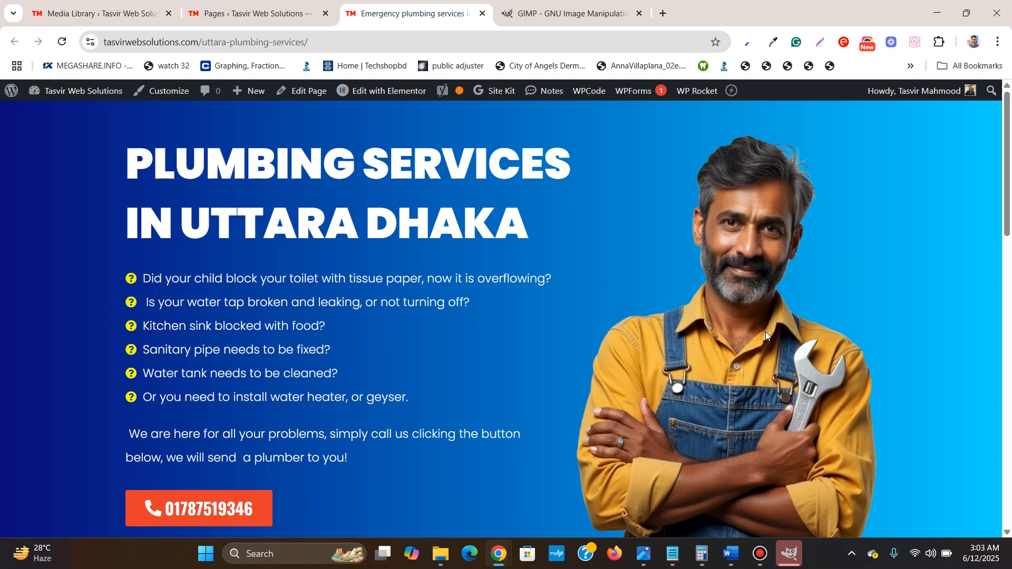
Switch to GIMP and crop the plumber image to its content, removing the empty transparent margins
click(795, 560)
mouse_move(761, 553)
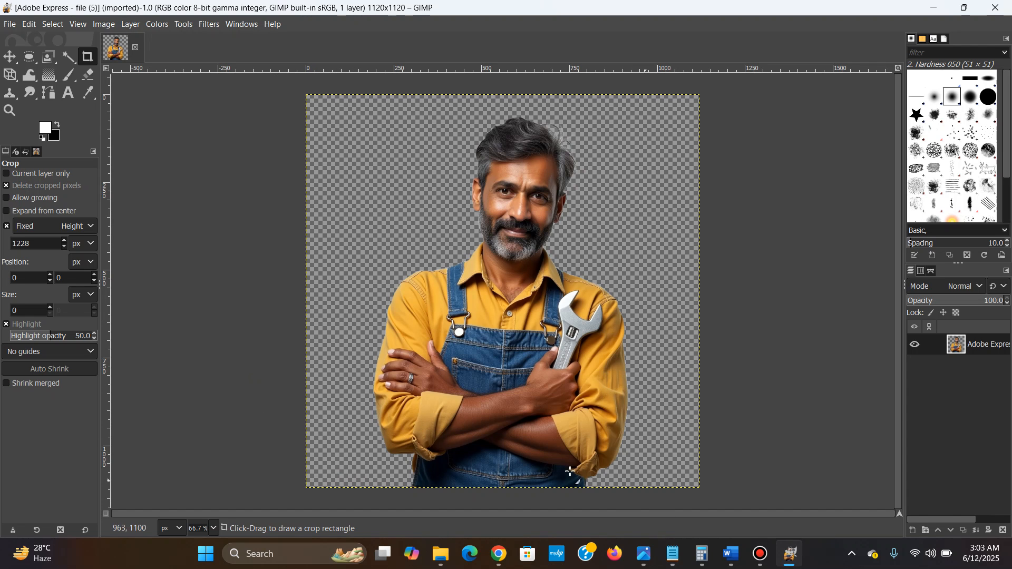
click(104, 25)
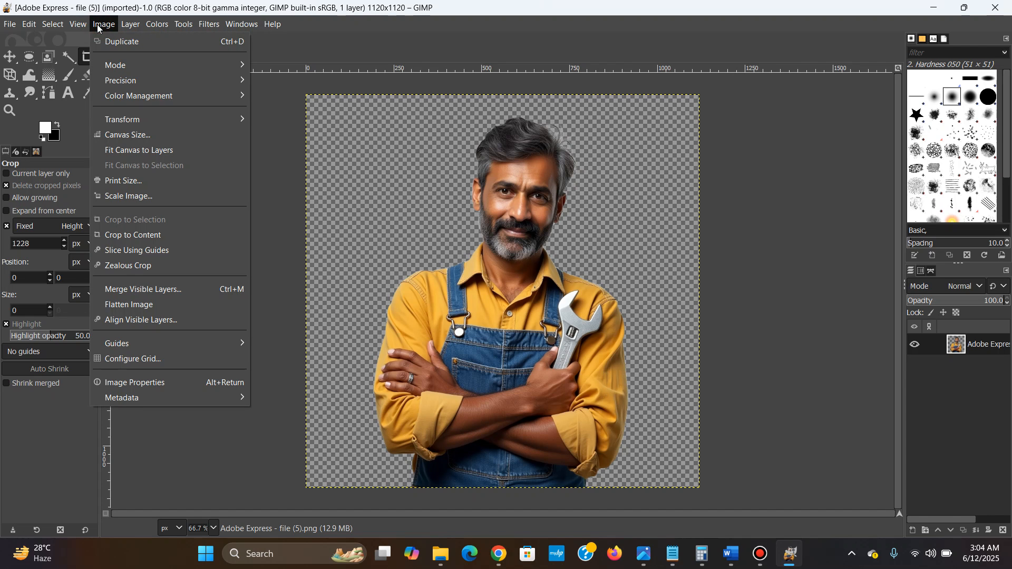
click(145, 235)
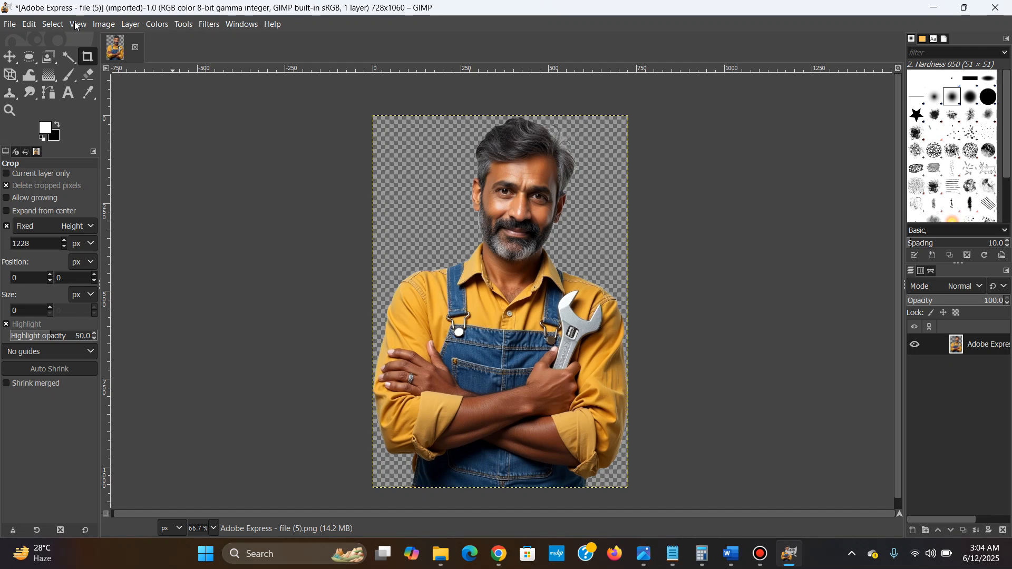
Scale the cropped image to a width of 500 px, keeping the height proportional
click(104, 24)
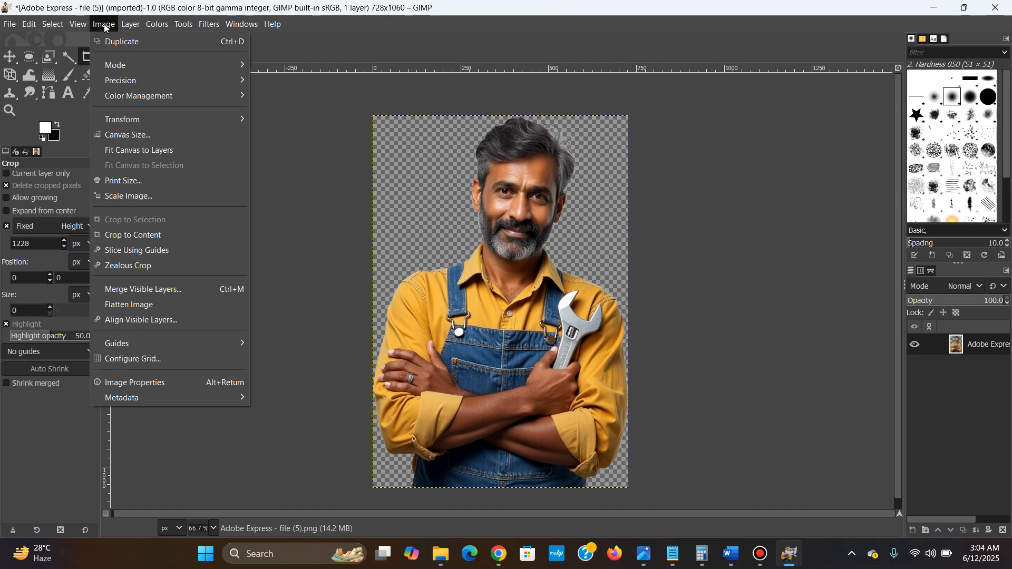
click(201, 196)
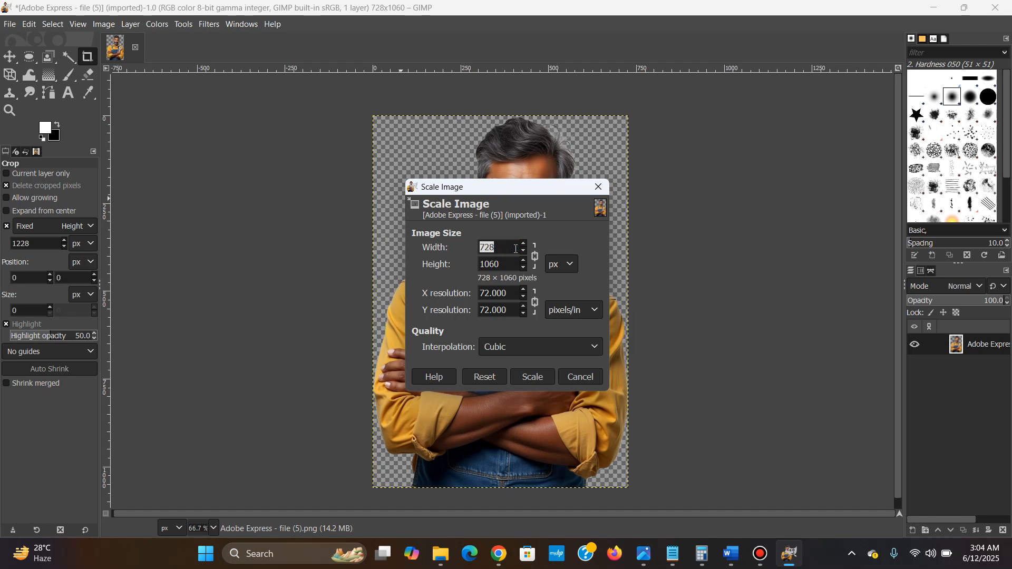
text(650)
double_click(496, 250)
text(500)
click(510, 269)
click(533, 377)
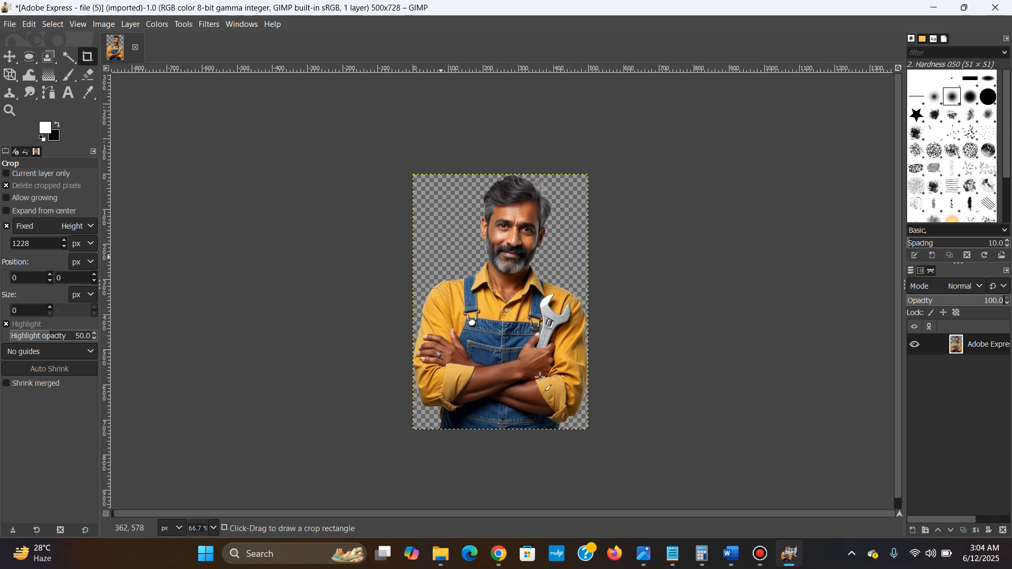
Start exporting the scaled image and name the file plumber-3.png
click(10, 24)
click(58, 234)
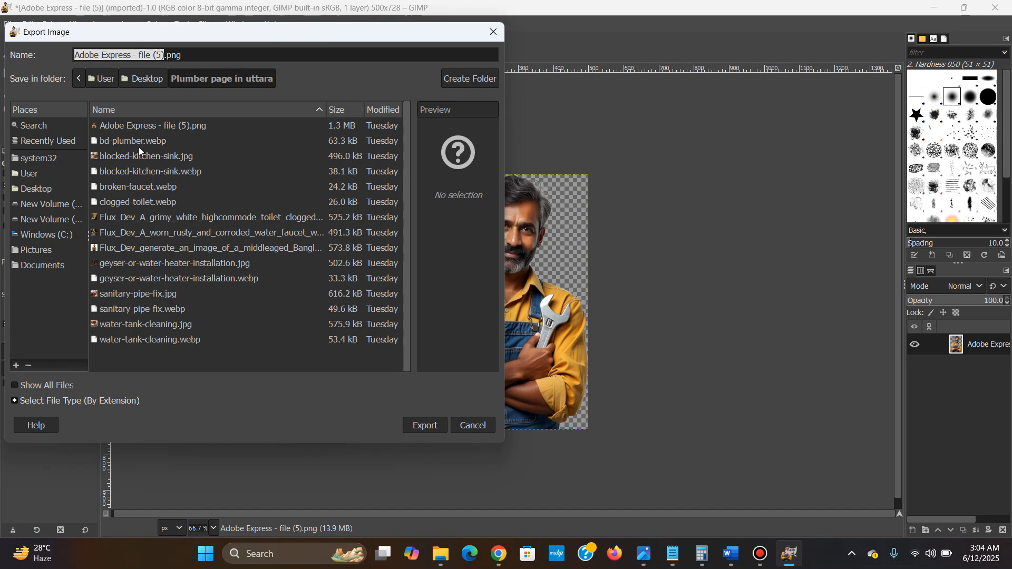
text(plumber)
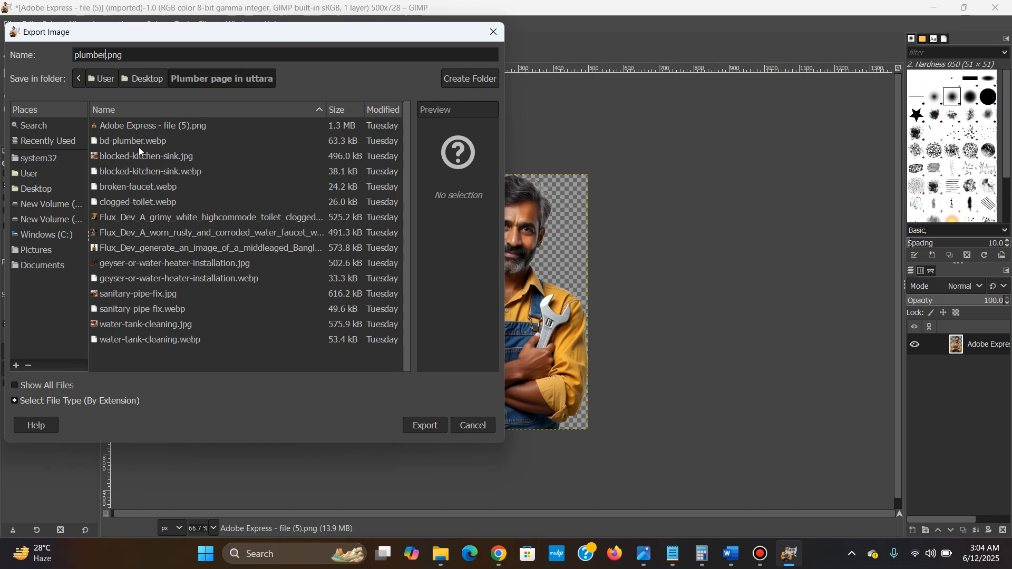
text(-3)
Look through the file types available for the export, and collapse the file type list again
click(28, 405)
scroll(59, 361, down, 6)
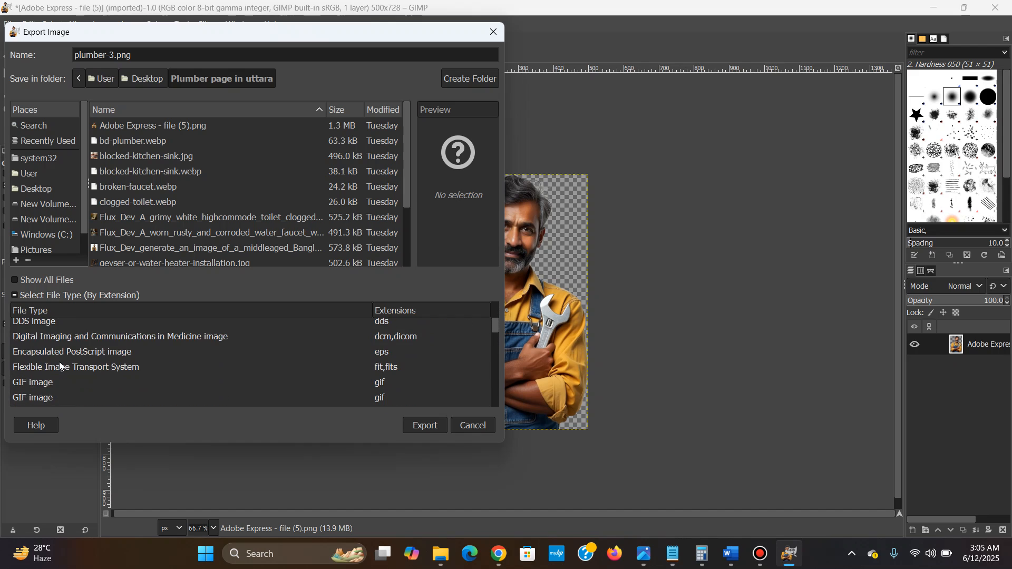
scroll(62, 358, down, 3)
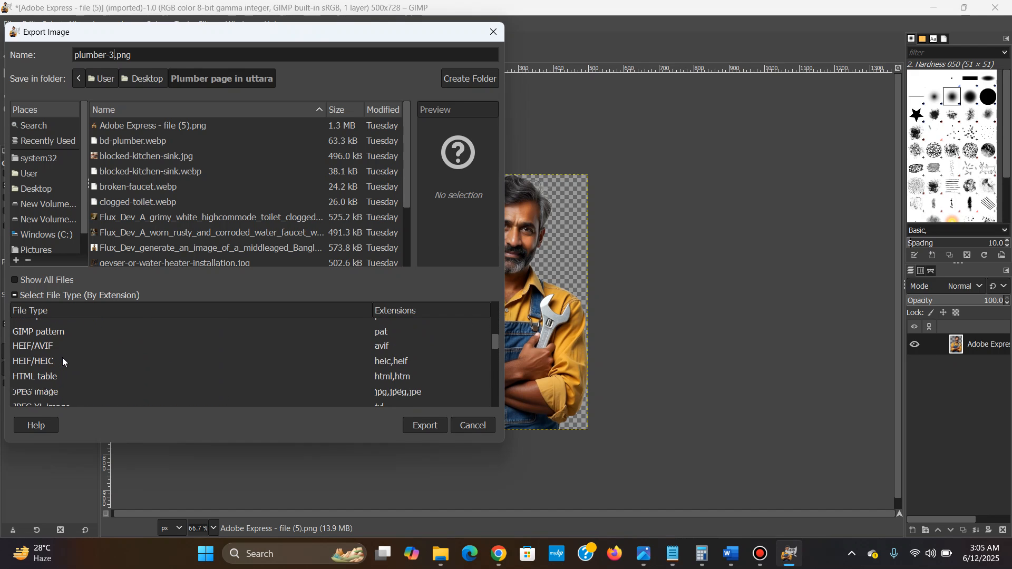
scroll(62, 357, down, 4)
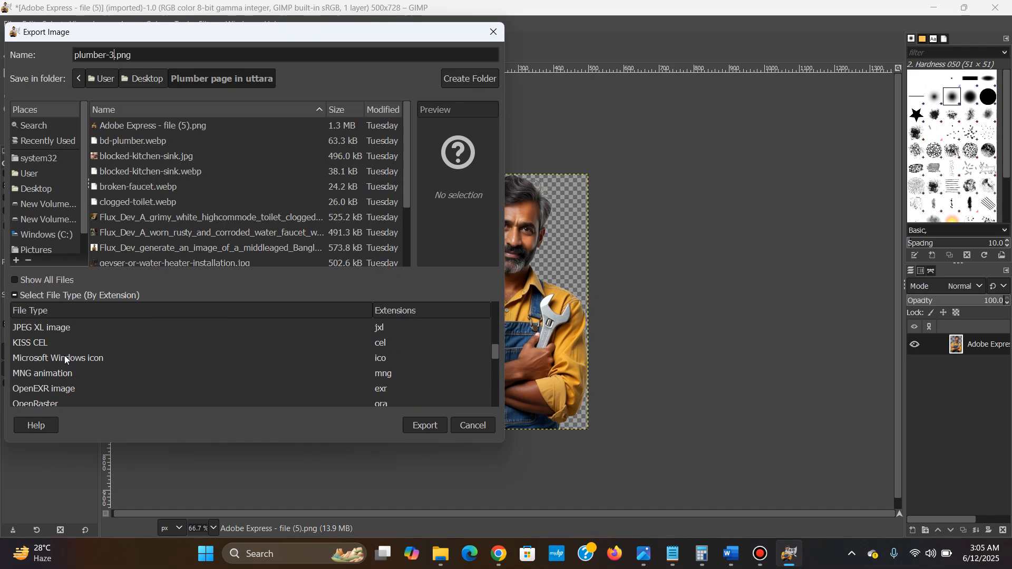
scroll(68, 354, down, 1)
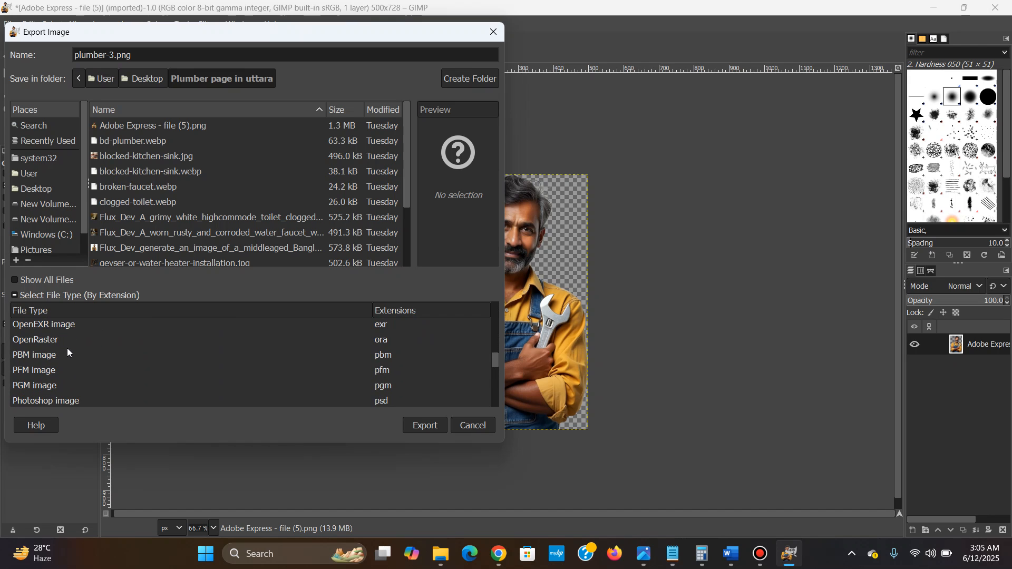
click(54, 296)
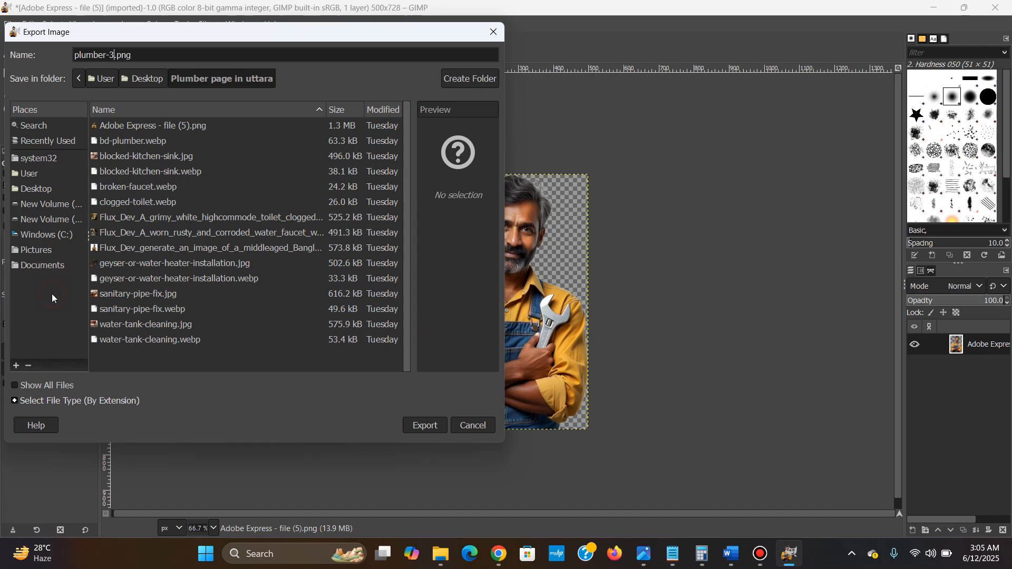
Choose WebP as the export file type and export the plumber-3 image with an image quality of 85
click(37, 402)
scroll(87, 330, down, 3)
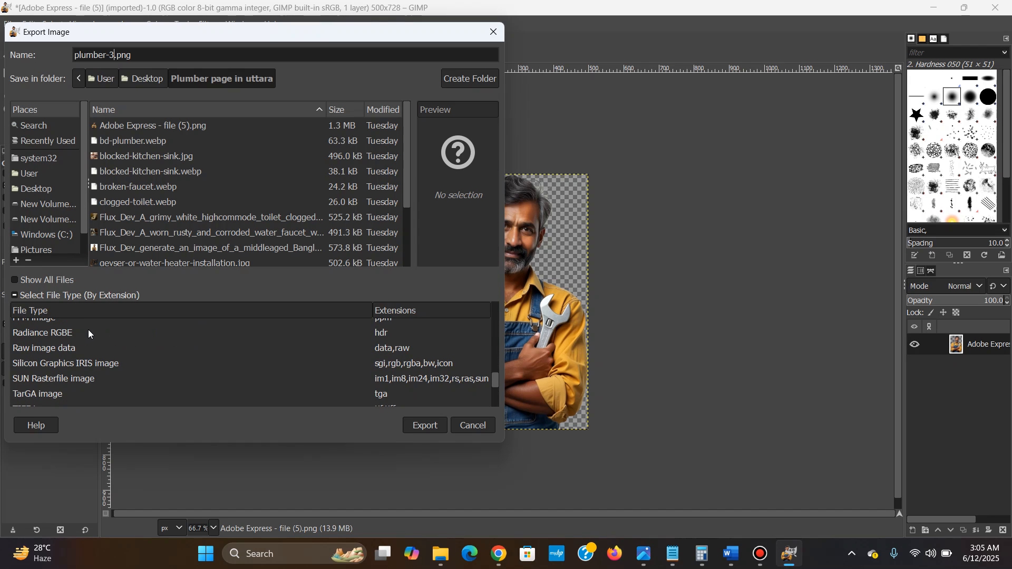
scroll(75, 384, down, 1)
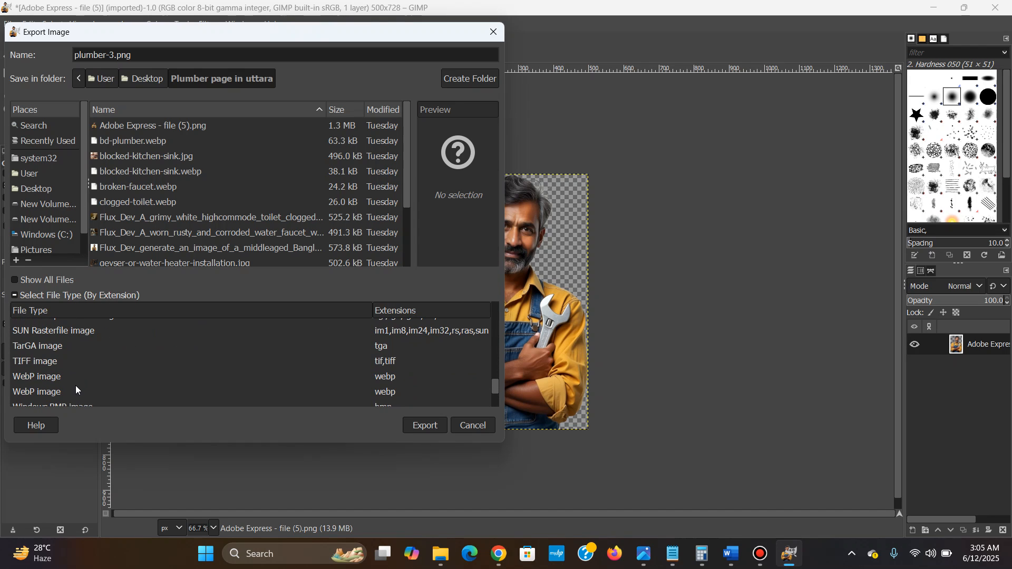
click(38, 378)
click(437, 426)
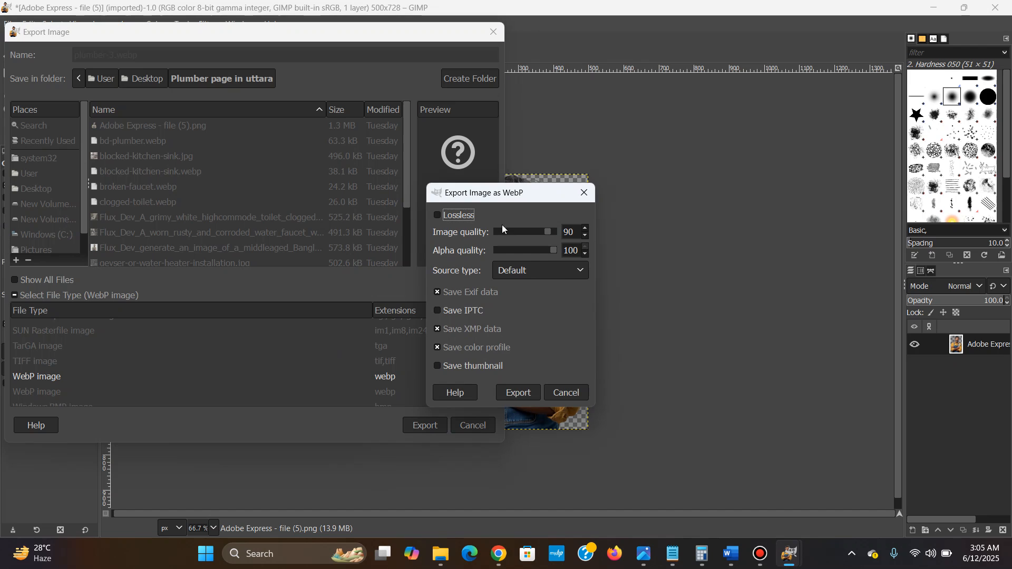
drag(547, 242, 549, 236)
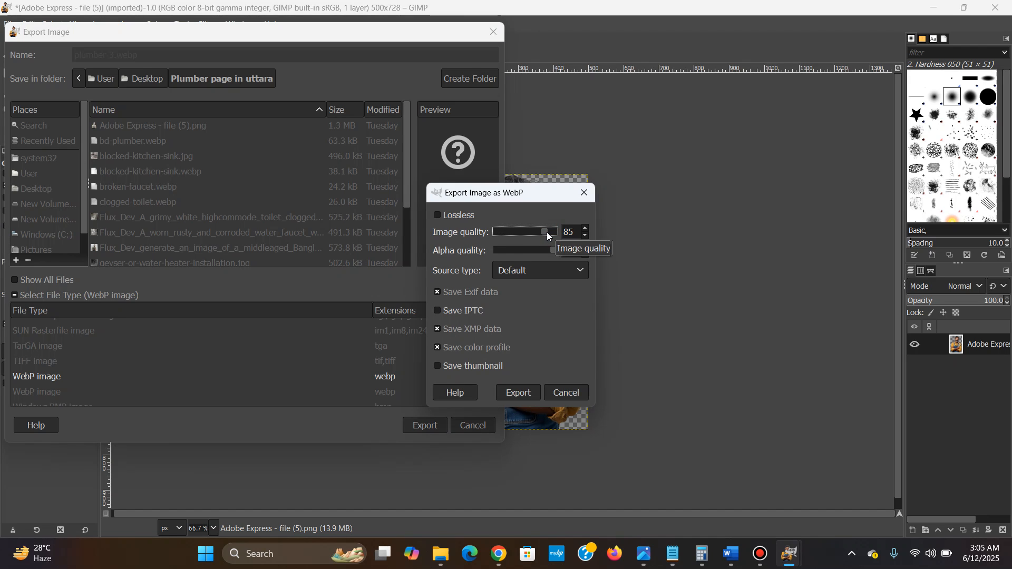
click(519, 393)
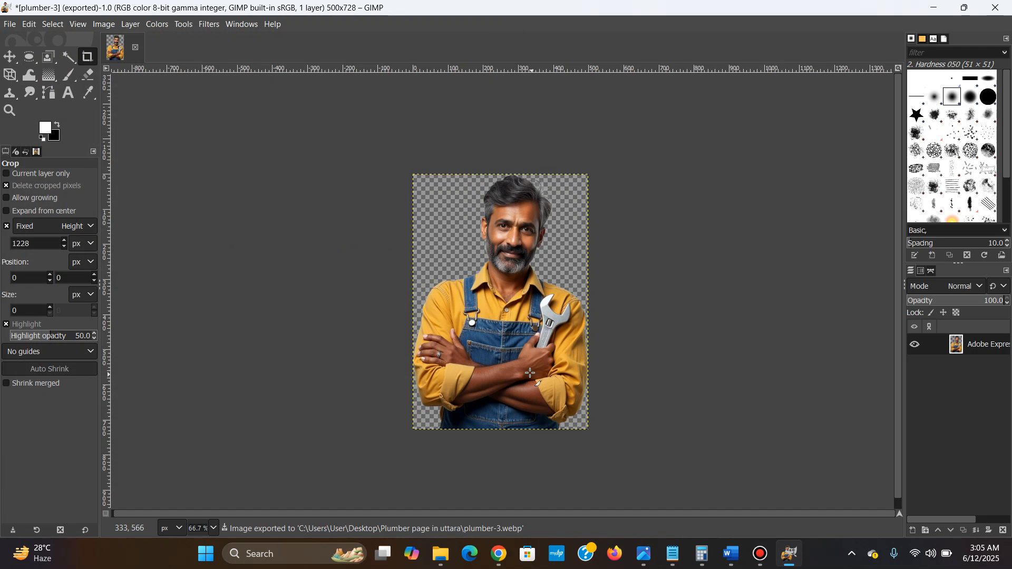
Switch to the Plumber page in uttara folder in File Explorer and compare the file sizes of plumber-3 and Adobe Express - file (5)
mouse_move(441, 555)
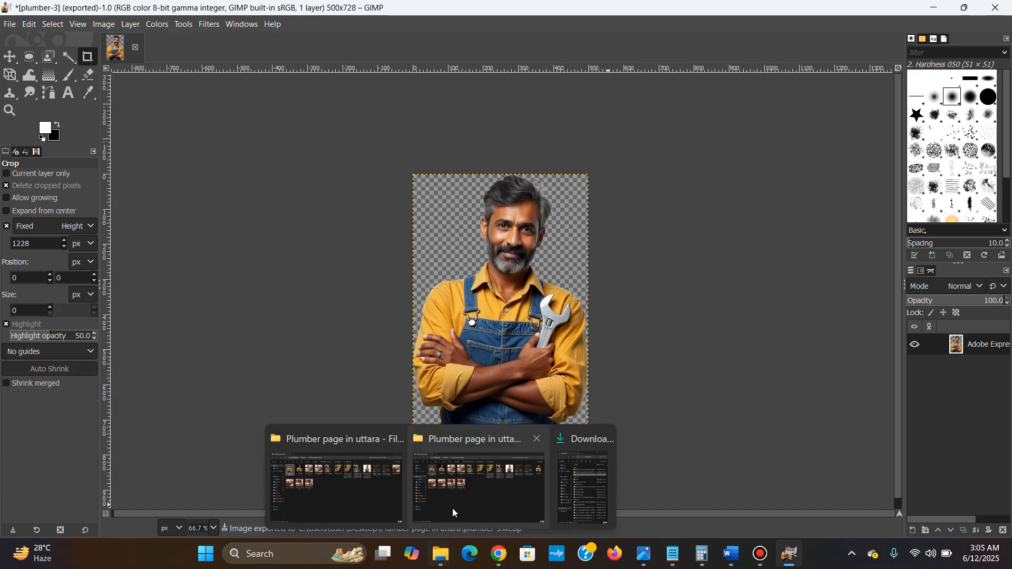
click(452, 512)
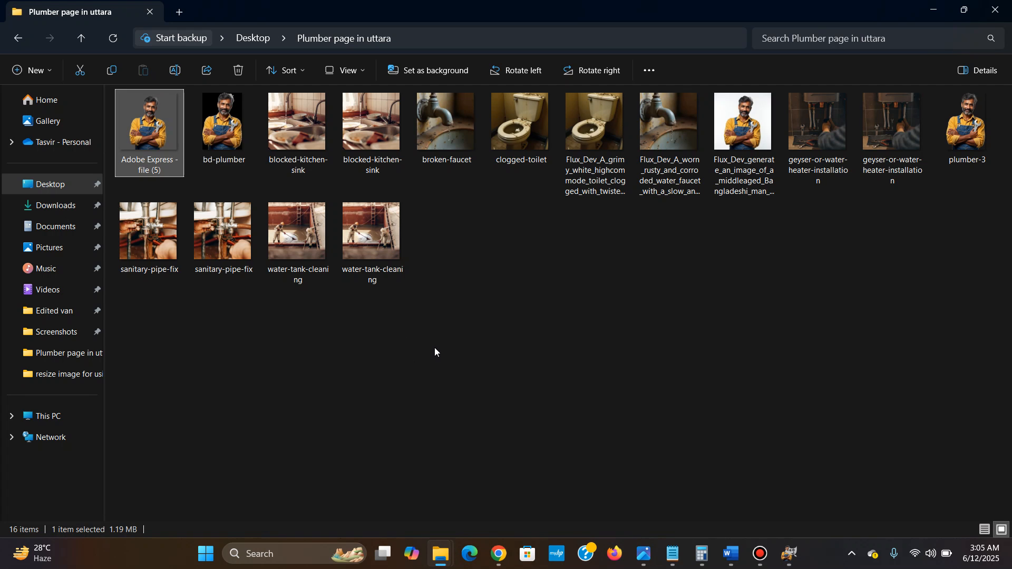
click(435, 352)
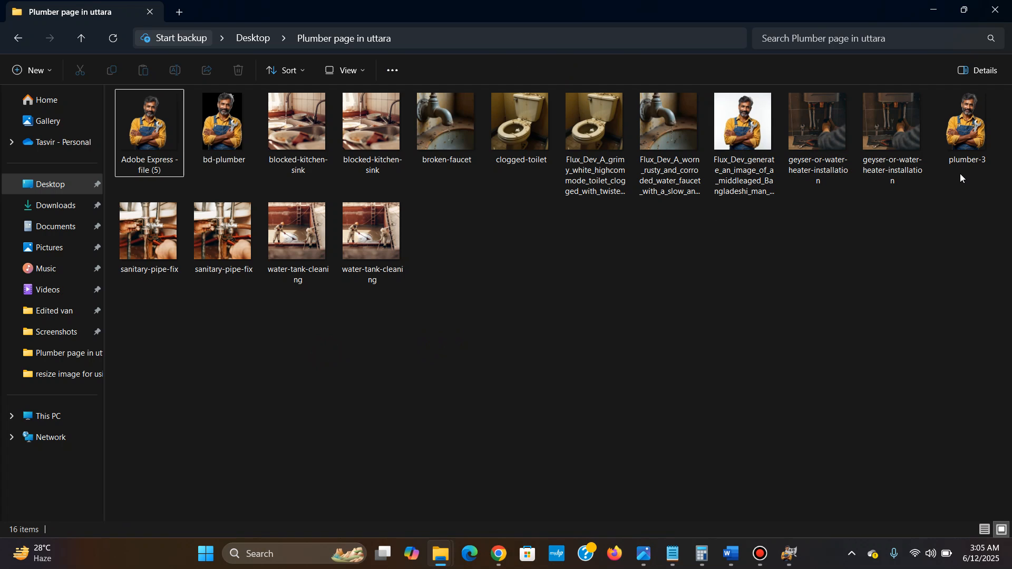
click(973, 113)
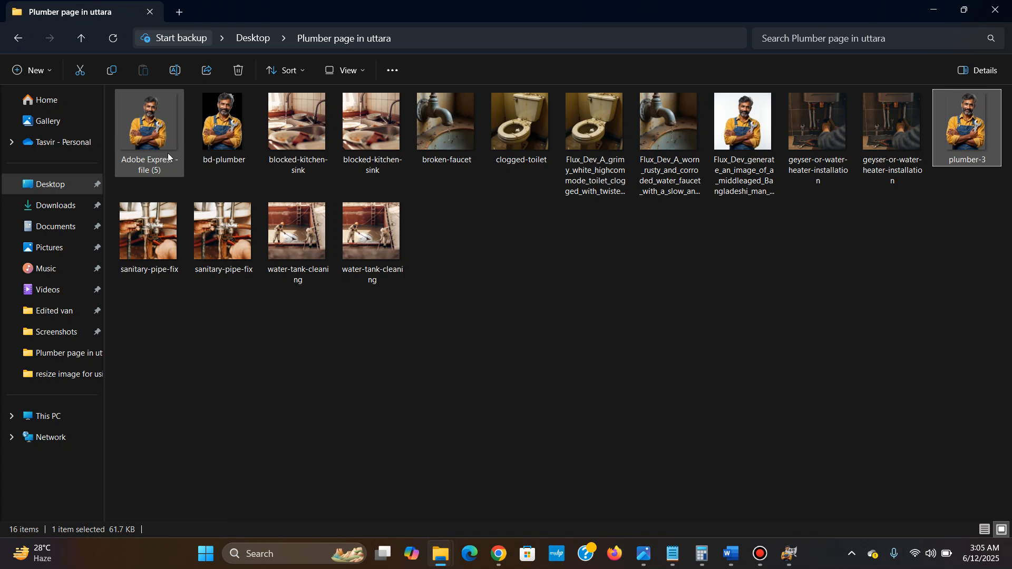
click(165, 168)
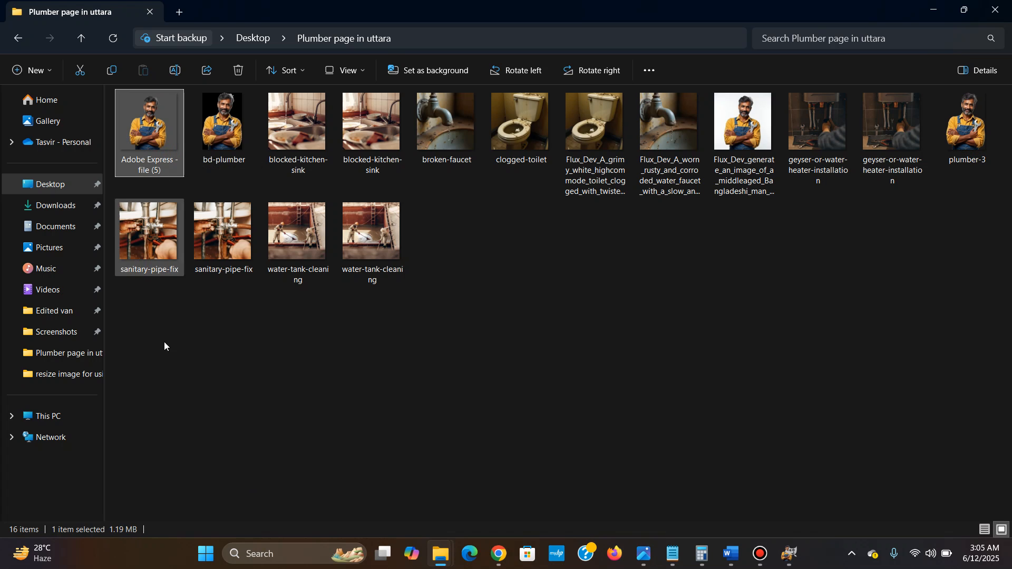
Shrink the folder window, switch to the WordPress Media Library in Chrome and upload plumber-3 from the folder
click(966, 10)
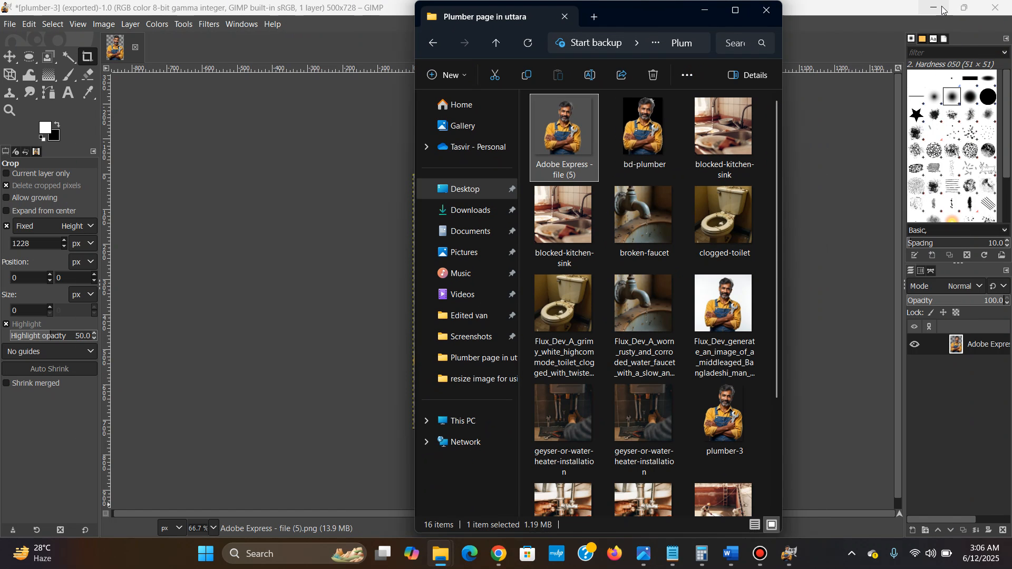
click(944, 10)
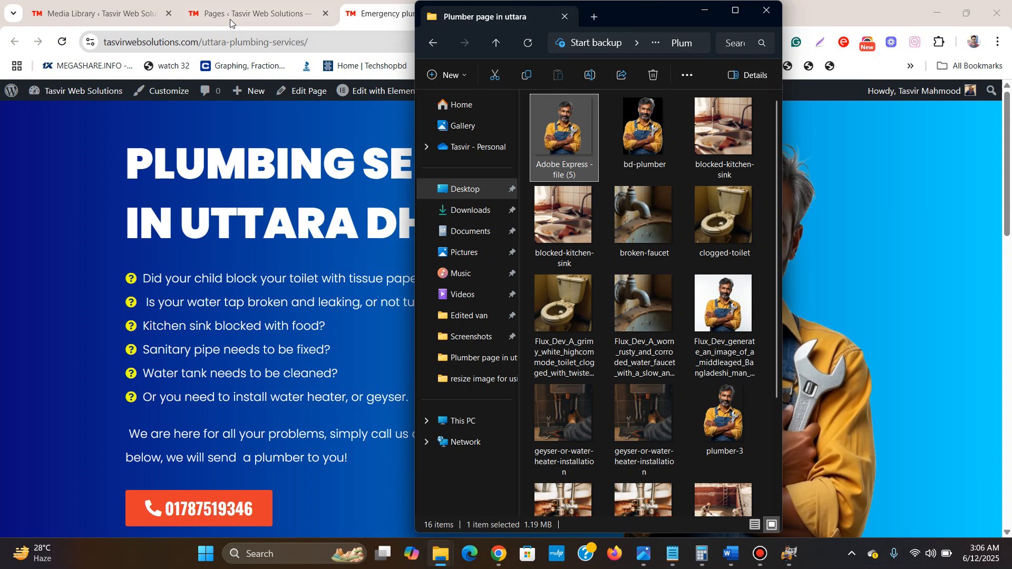
click(105, 16)
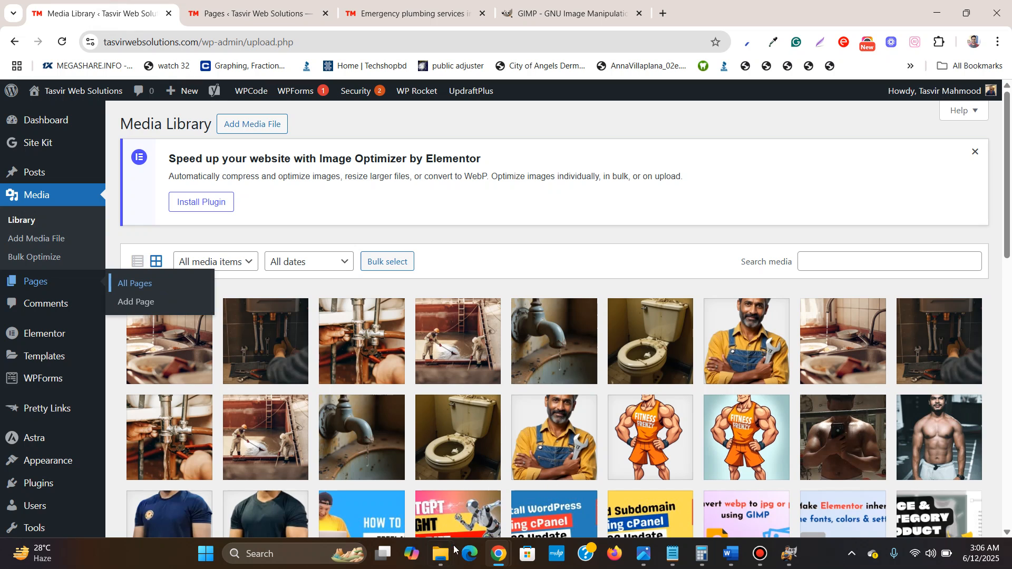
mouse_move(441, 548)
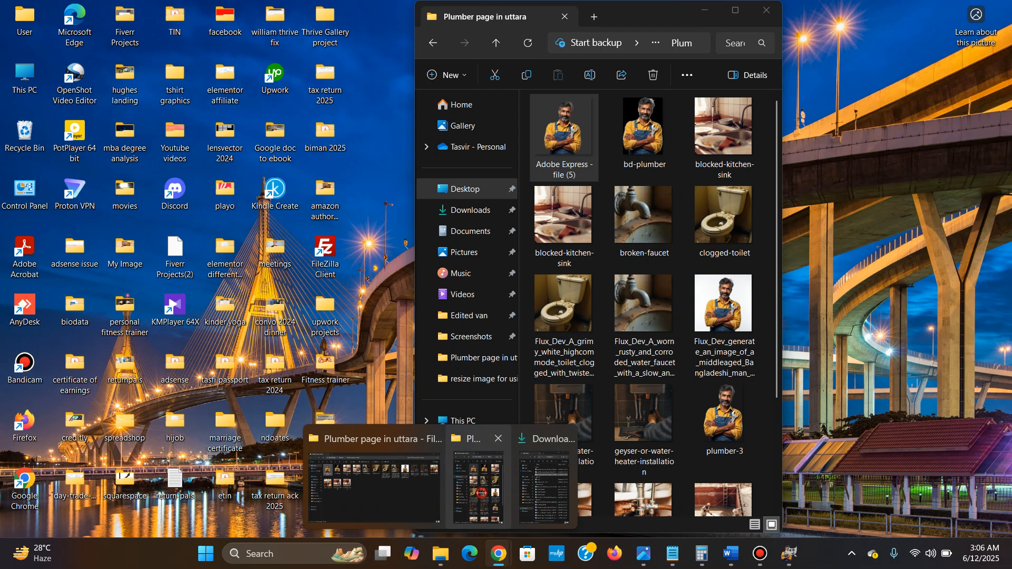
click(482, 492)
scroll(612, 319, down, 3)
click(741, 298)
drag(724, 275, 280, 372)
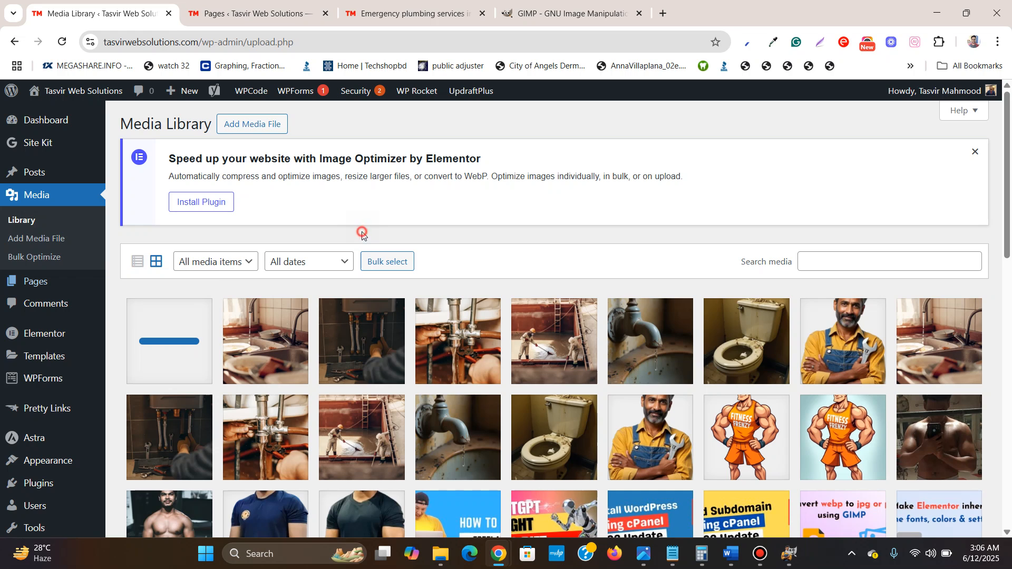
Check the file name, extension and size in the uploaded plumber image's attachment details, and close them
click(186, 348)
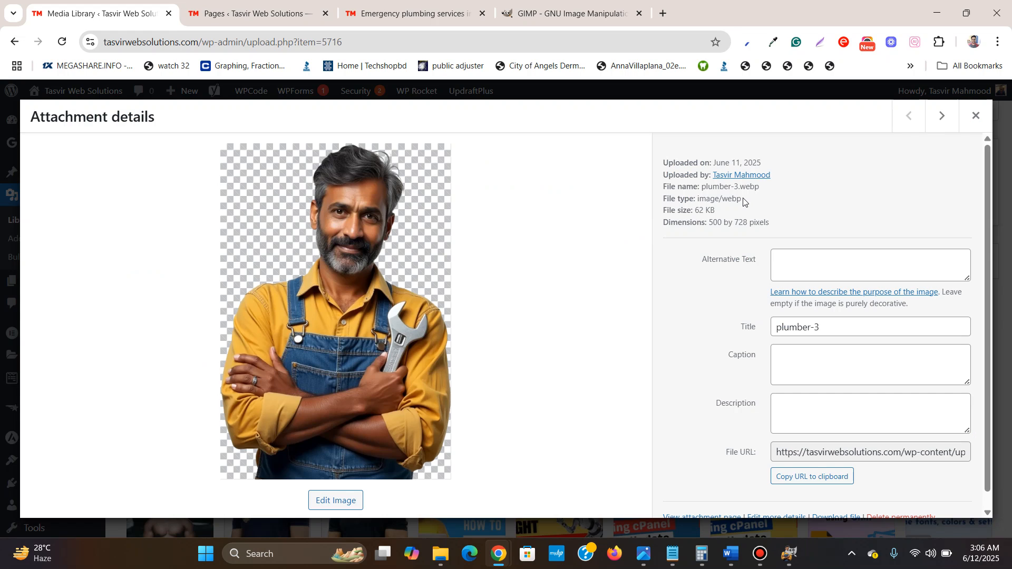
drag(742, 189, 767, 191)
click(767, 190)
drag(742, 189, 762, 191)
click(763, 190)
drag(762, 187, 745, 189)
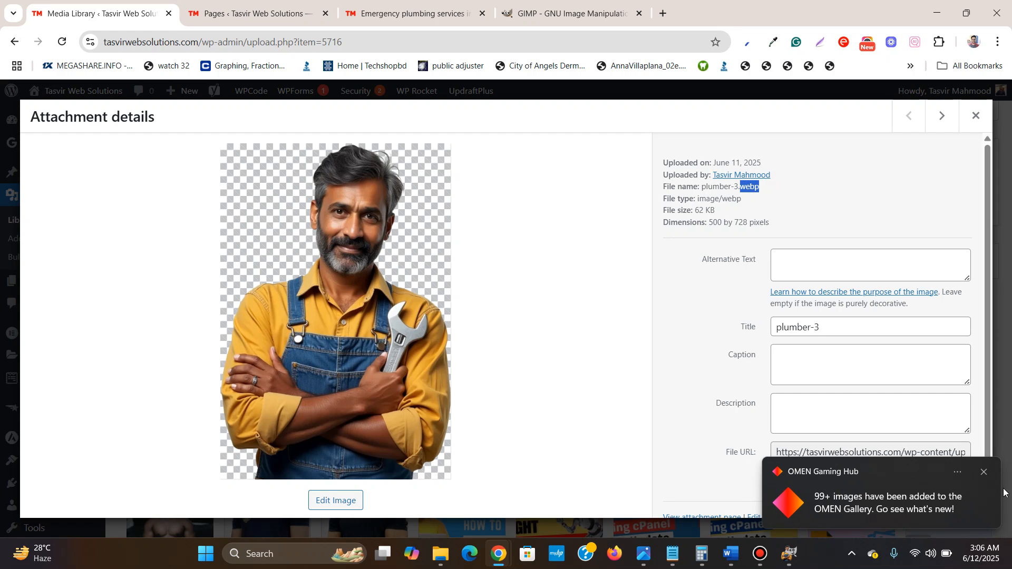
click(983, 472)
click(654, 347)
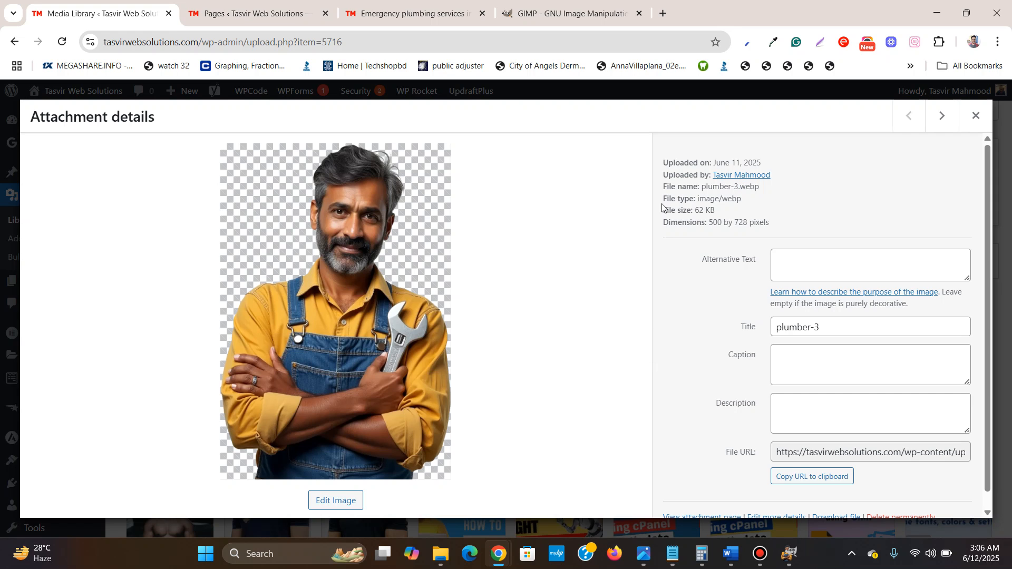
click(976, 116)
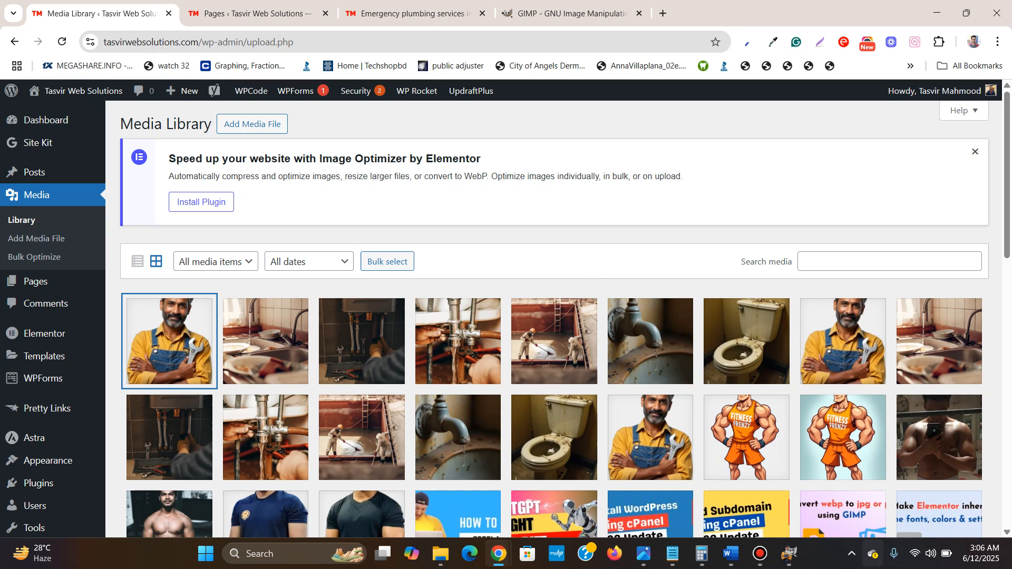
key(alt+Tab)
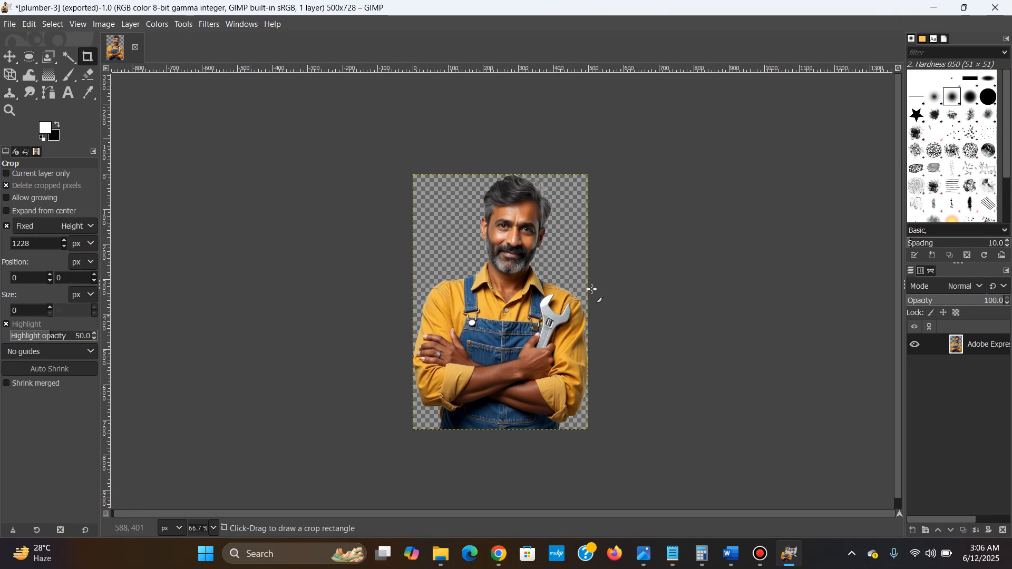
click(939, 8)
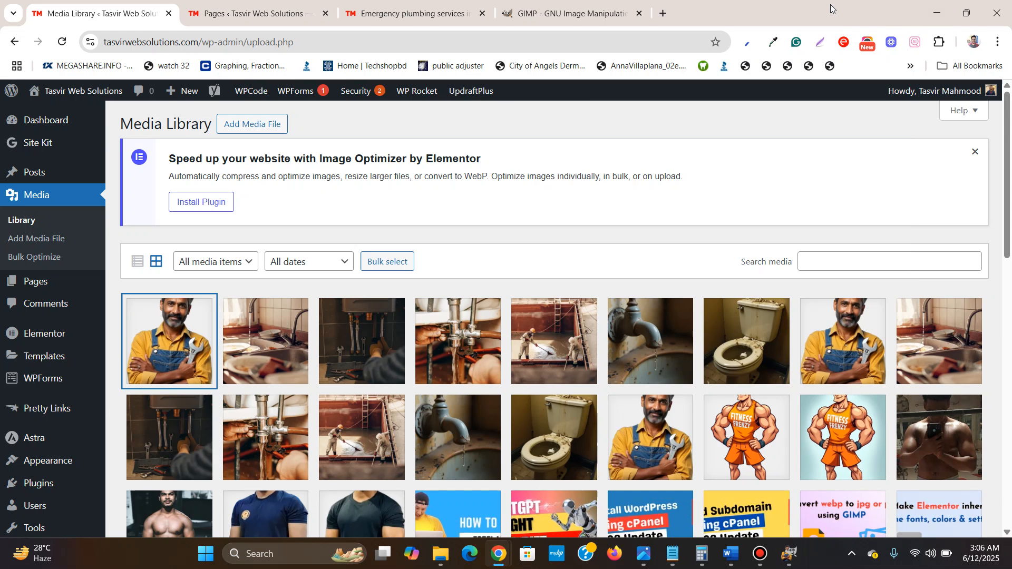